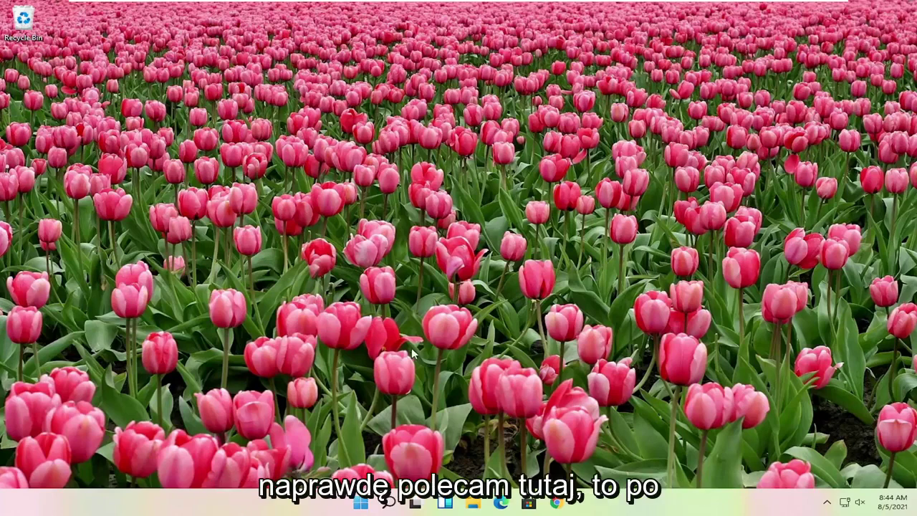
pyautogui.rightClick(361, 503)
pyautogui.moveTo(409, 457)
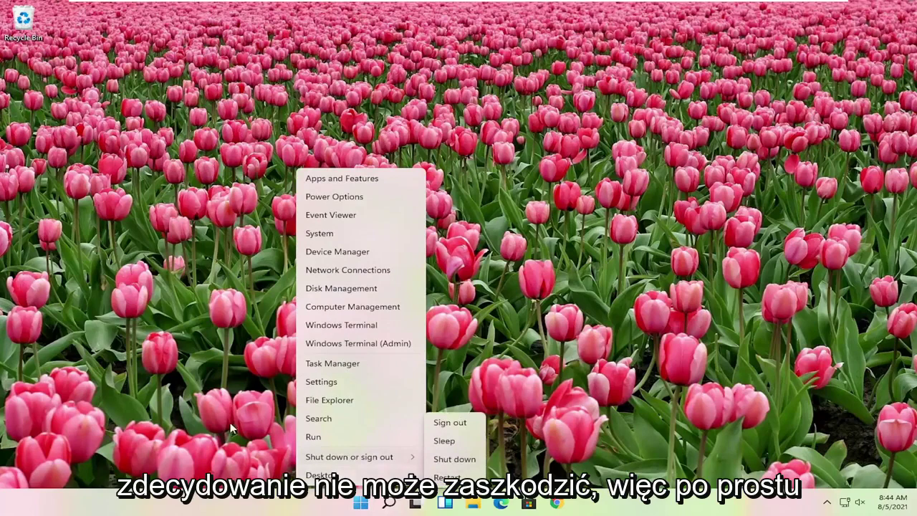
pyautogui.click(229, 428)
pyautogui.rightClick(360, 504)
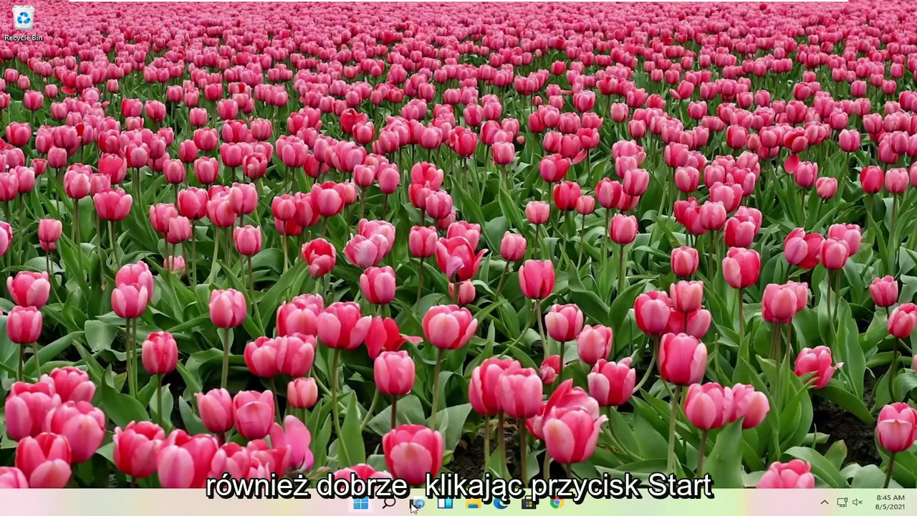
# - Open Task Manager and move its window toward the middle of the desktop
pyautogui.rightClick(360, 503)
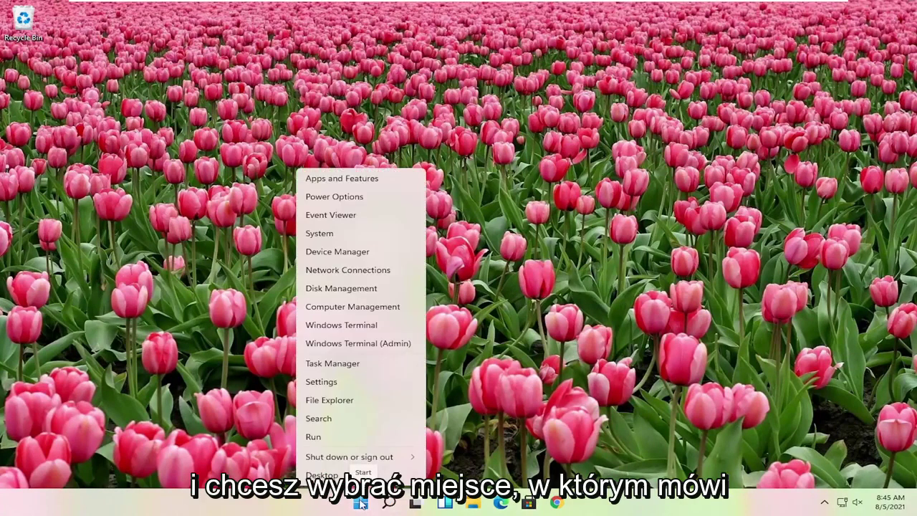
pyautogui.click(345, 366)
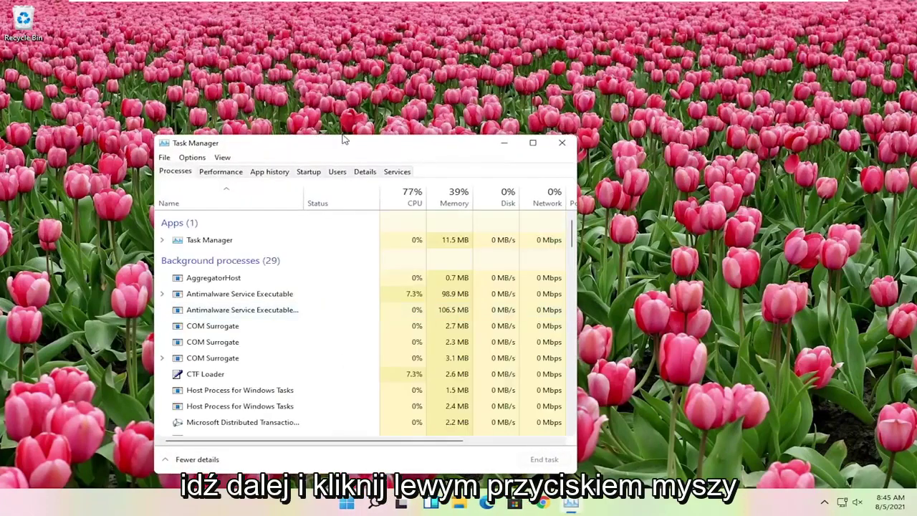
pyautogui.moveTo(407, 144); pyautogui.dragTo(514, 102)
# - Find the Windows Explorer process in Task Manager's process list and restart it
pyautogui.scroll(-10, 428, 254)
pyautogui.scroll(10, 427, 257)
pyautogui.scroll(-5, 423, 261)
pyautogui.scroll(-10, 419, 263)
pyautogui.click(386, 276)
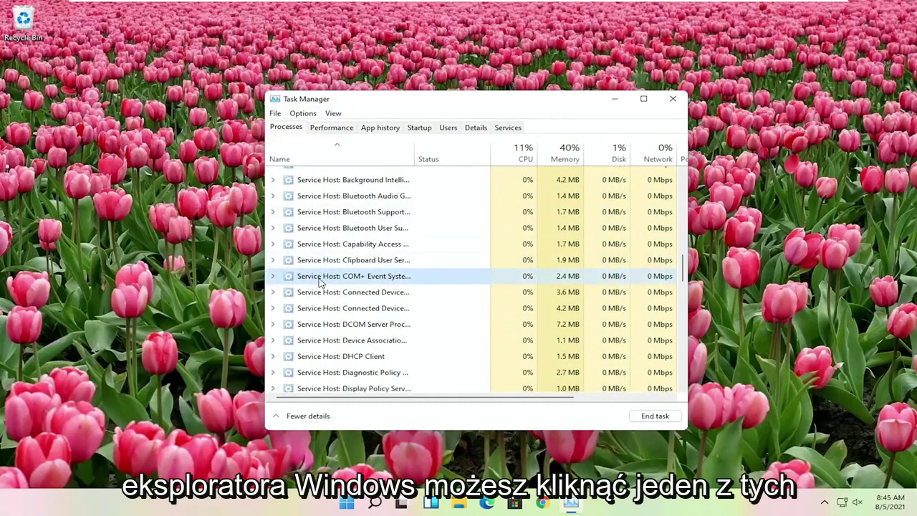
pyautogui.press('w')
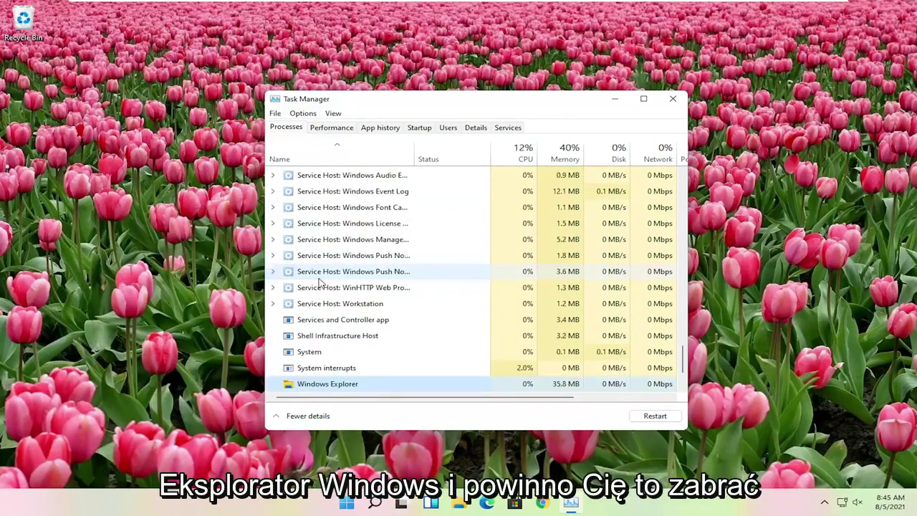
pyautogui.scroll(-2, 315, 301)
pyautogui.rightClick(310, 320)
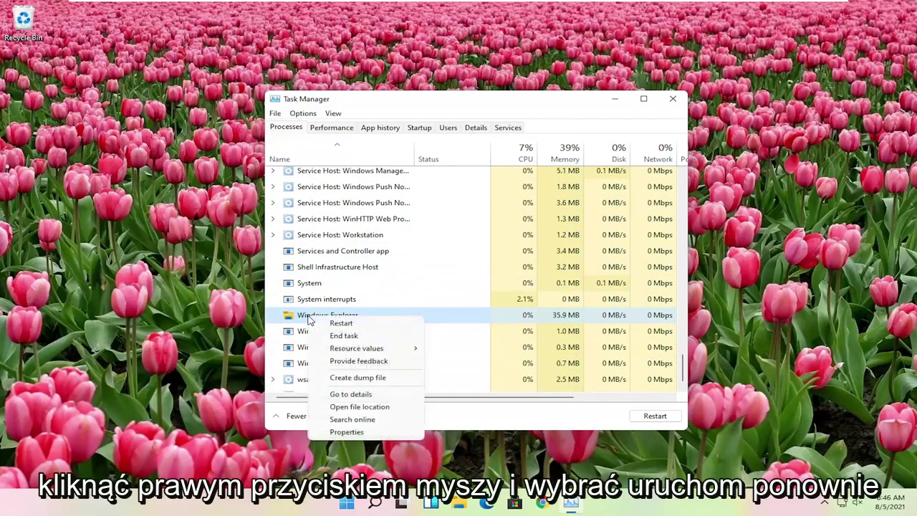
pyautogui.click(342, 324)
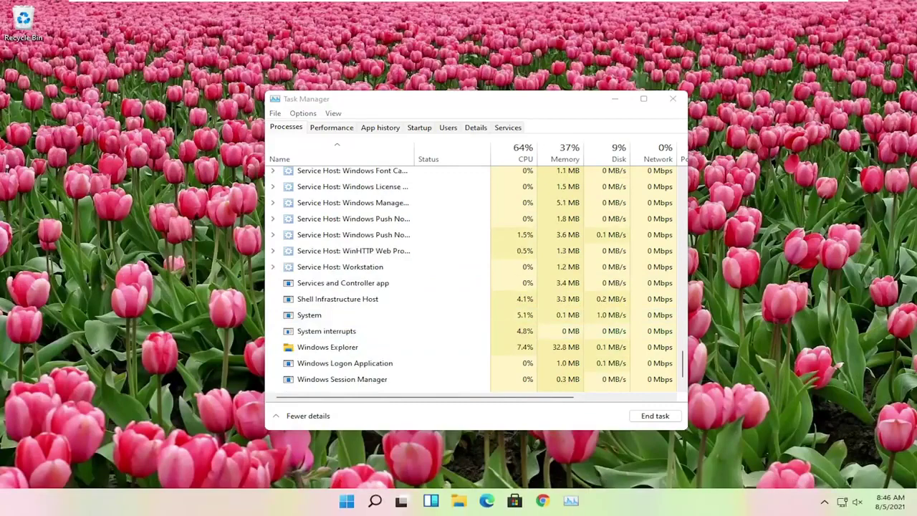
pyautogui.click(348, 504)
pyautogui.click(350, 506)
pyautogui.click(348, 504)
# - Open the Windows Update page in Settings and check for updates
pyautogui.click(348, 504)
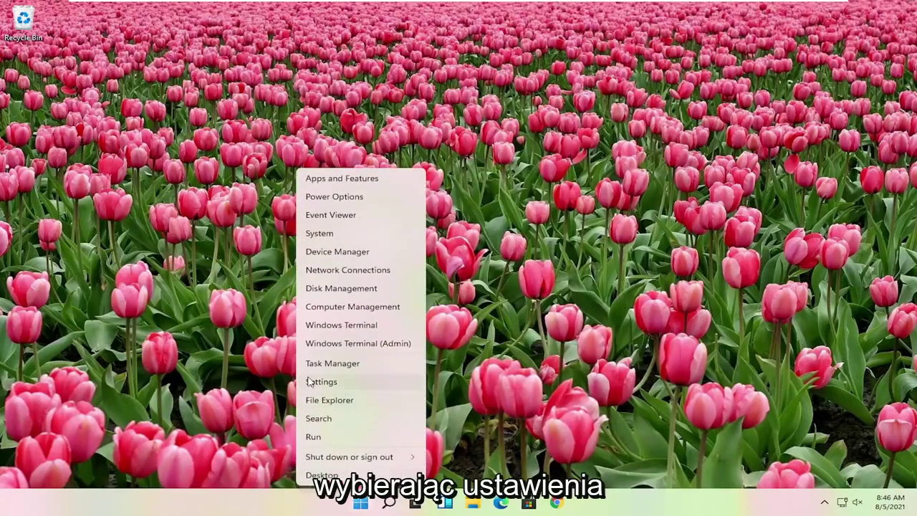
pyautogui.click(315, 381)
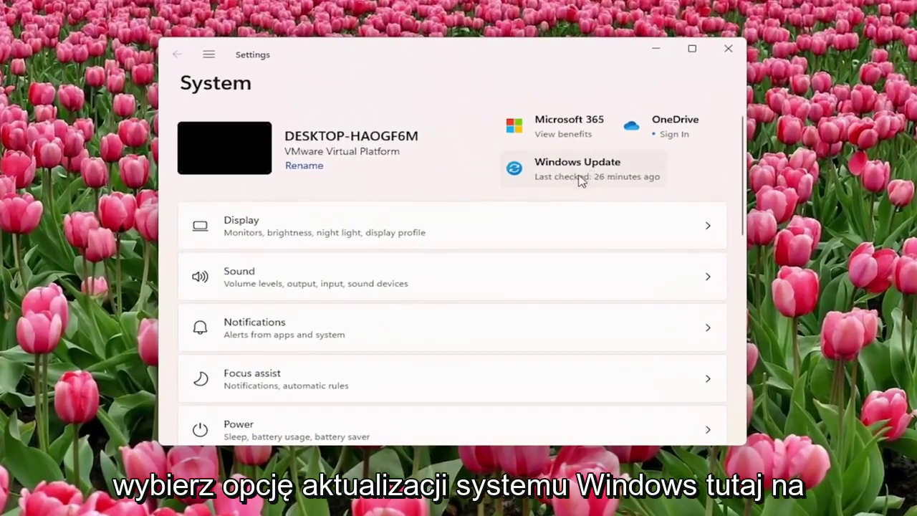
pyautogui.click(208, 55)
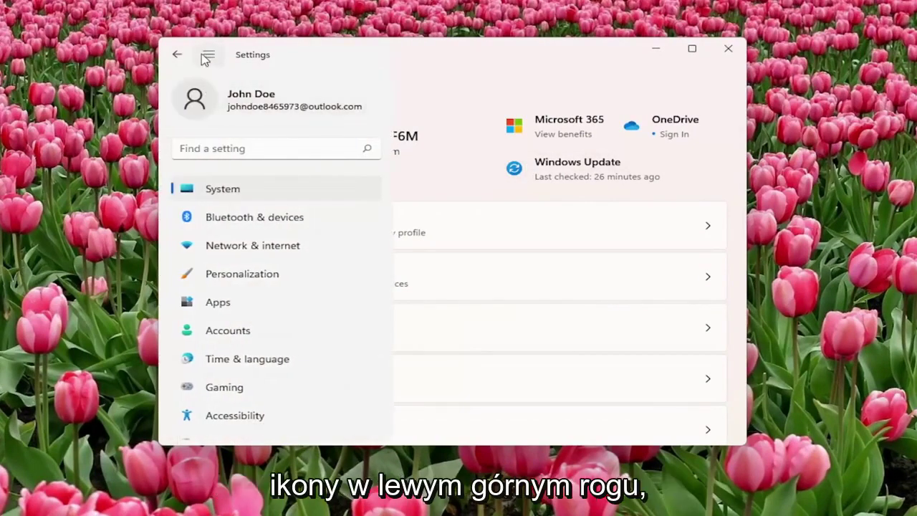
pyautogui.scroll(-2, 229, 287)
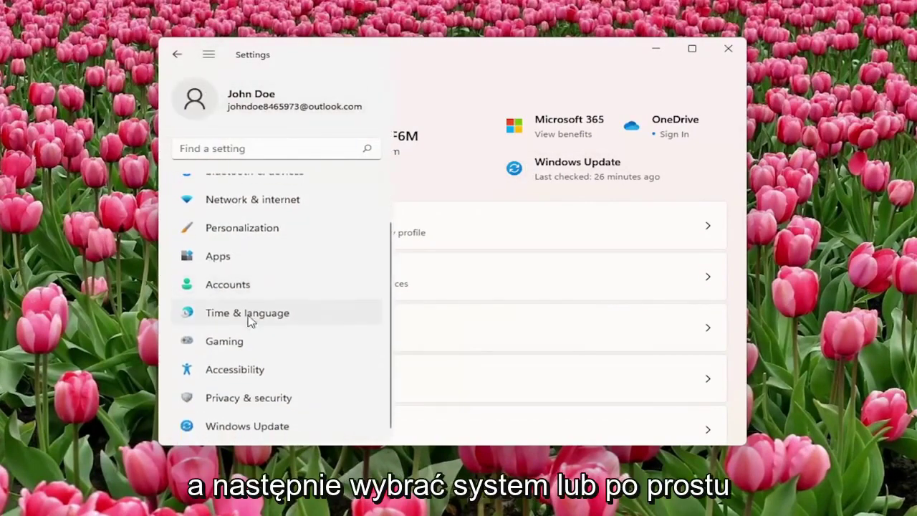
pyautogui.click(236, 428)
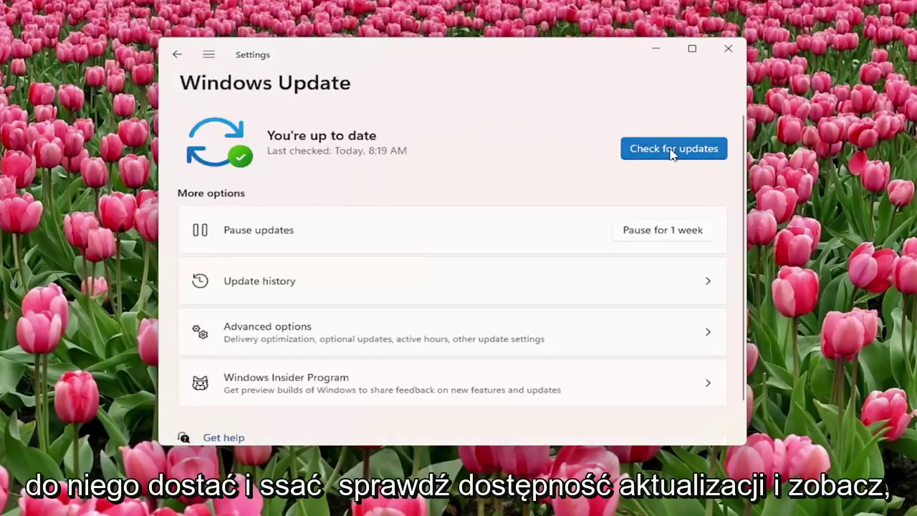
pyautogui.click(672, 150)
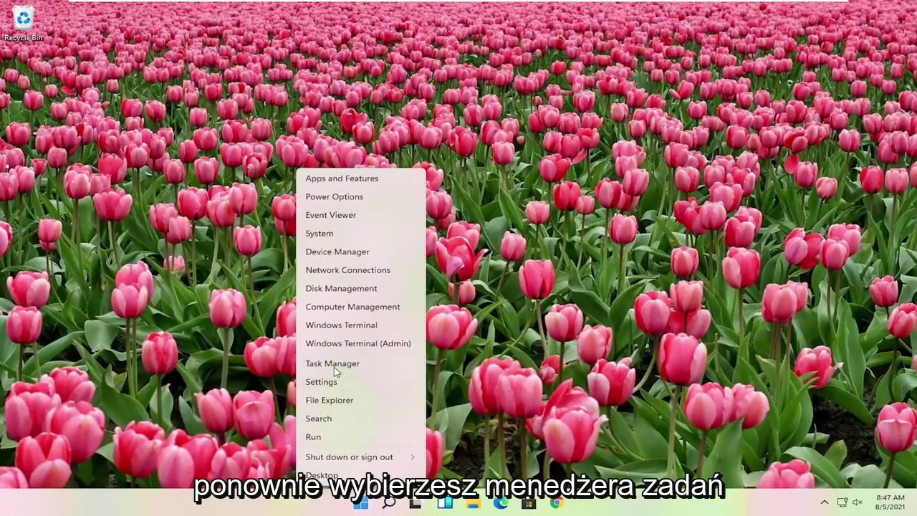
# - Run cmd as a new task from Task Manager with administrative privileges
pyautogui.click(331, 365)
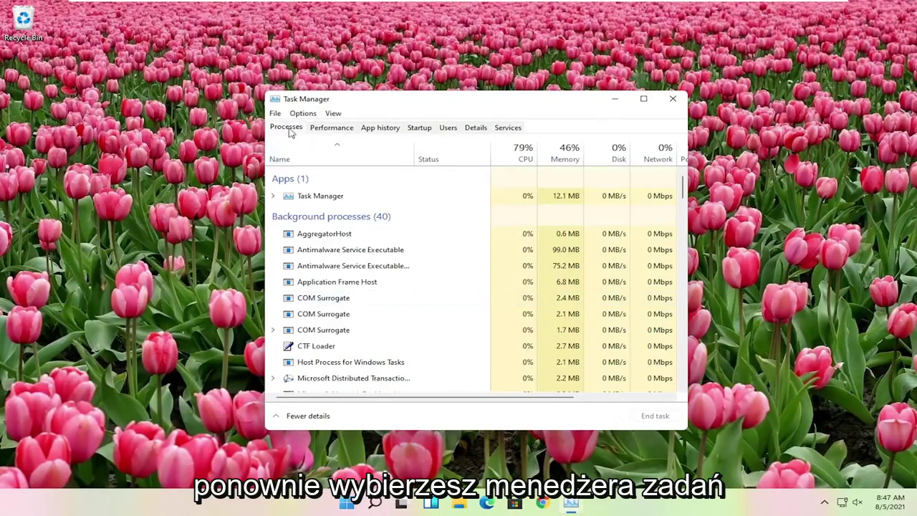
pyautogui.click(275, 114)
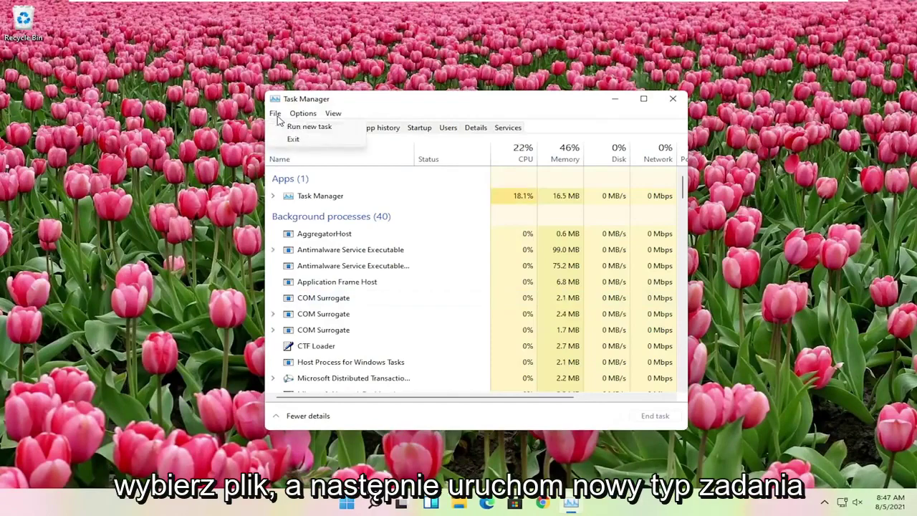
pyautogui.click(331, 130)
pyautogui.write('cmd')
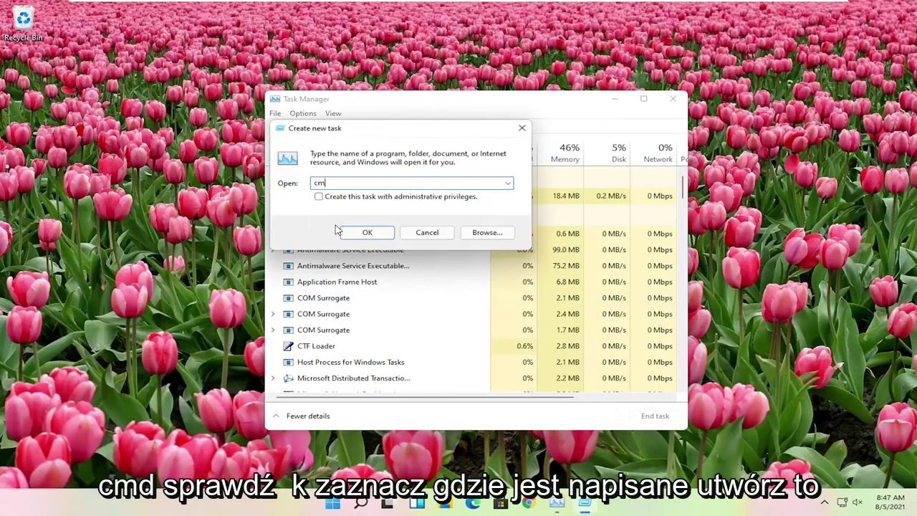
pyautogui.click(318, 196)
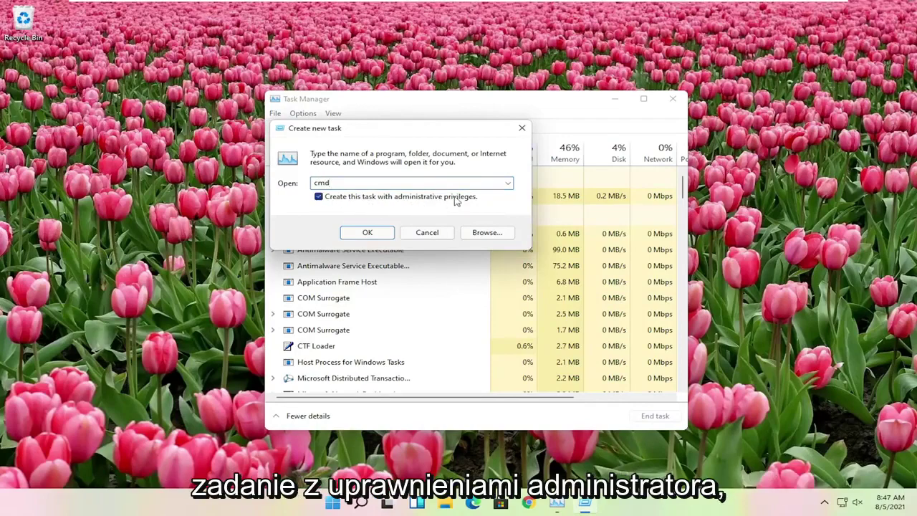
pyautogui.click(367, 233)
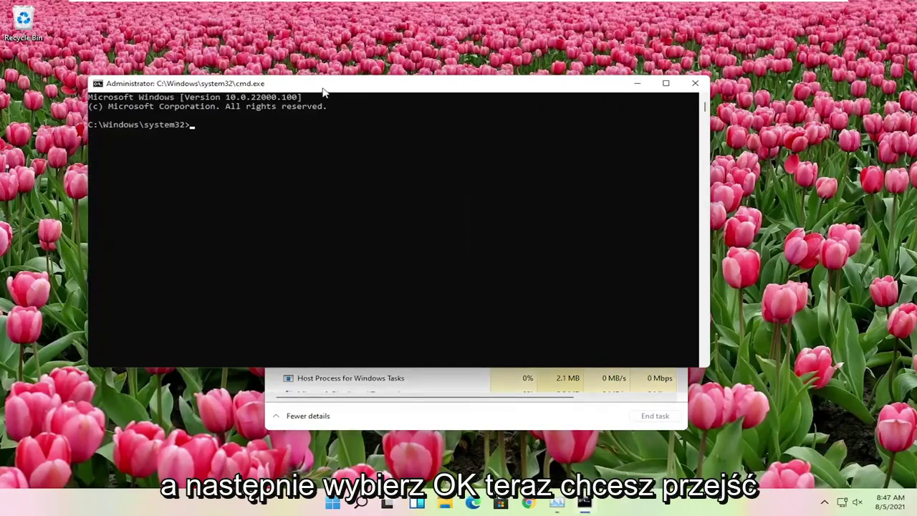
# - Run sfc /scannow in the elevated Command Prompt, and close the Command Prompt and Task Manager once the scan has finished
pyautogui.moveTo(323, 90); pyautogui.dragTo(401, 106)
pyautogui.write('sfc')
pyautogui.write(' /scannow')
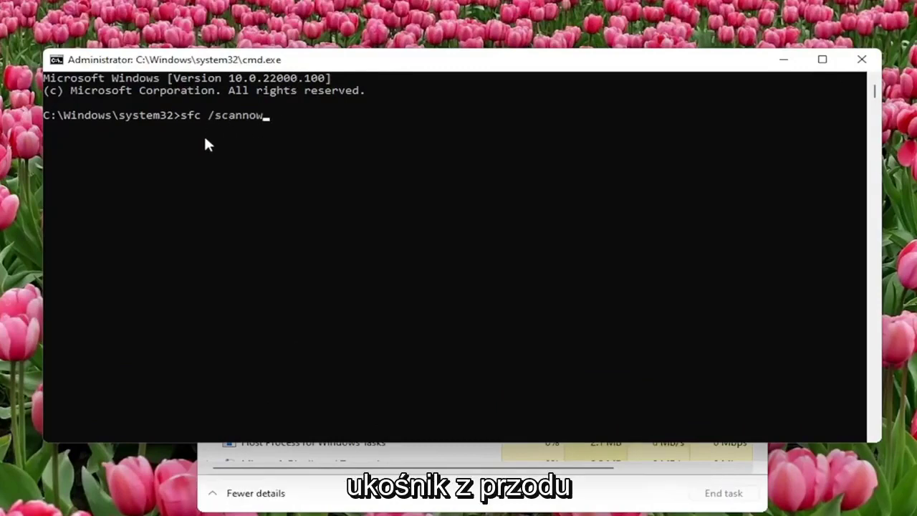
pyautogui.moveTo(221, 59); pyautogui.dragTo(242, 63)
pyautogui.press('Return')
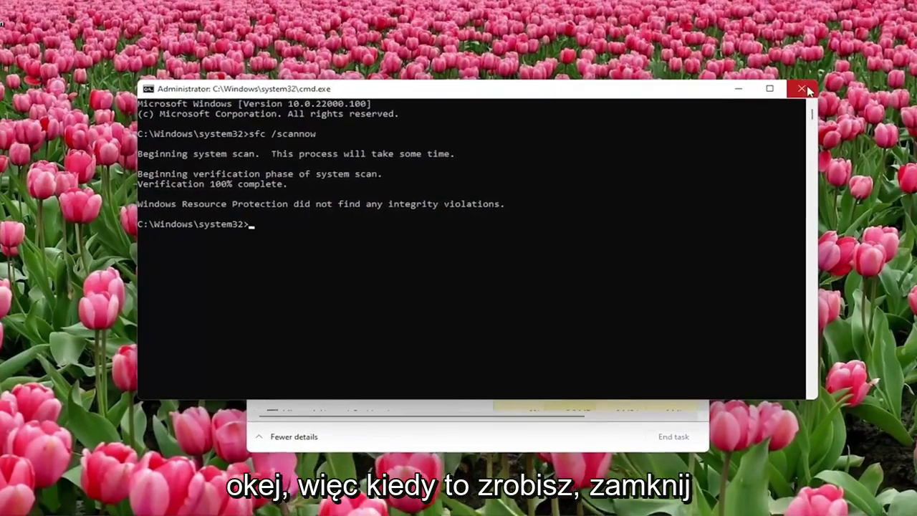
pyautogui.click(881, 64)
pyautogui.click(672, 99)
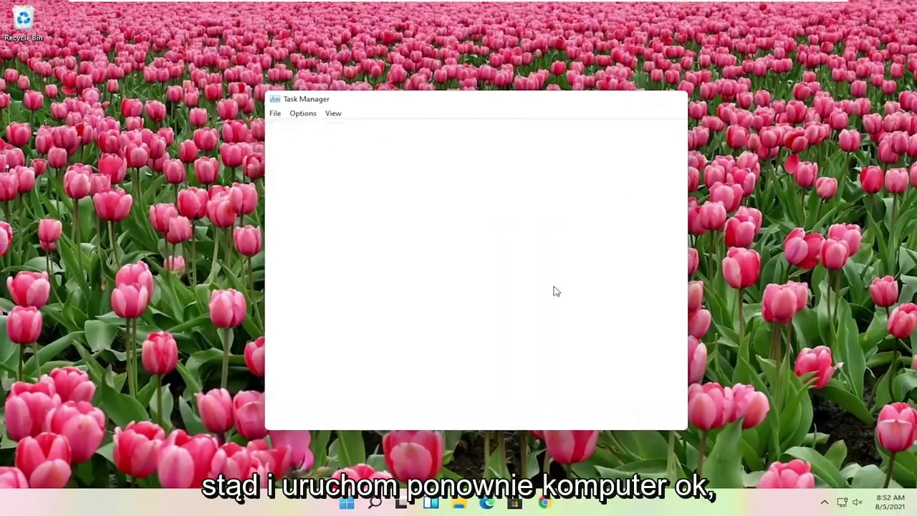
# - Restart the computer
pyautogui.rightClick(360, 503)
pyautogui.moveTo(356, 455)
pyautogui.click(455, 469)
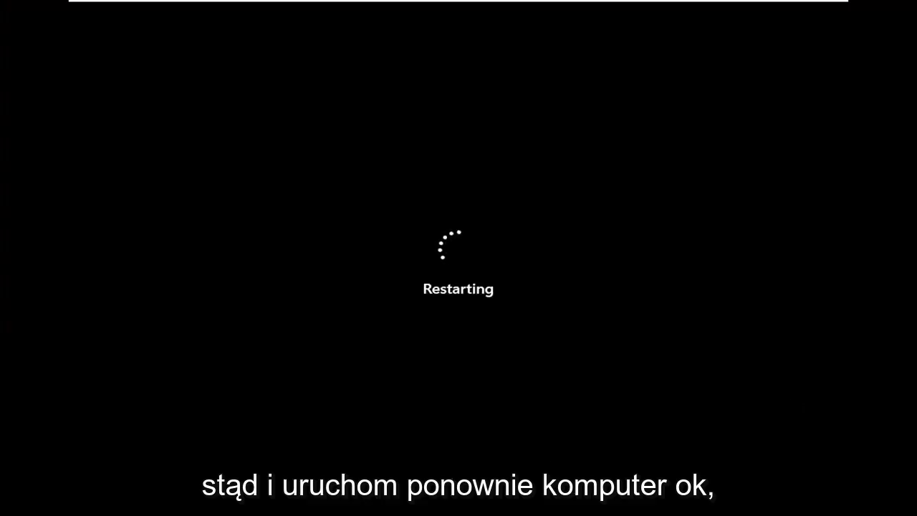